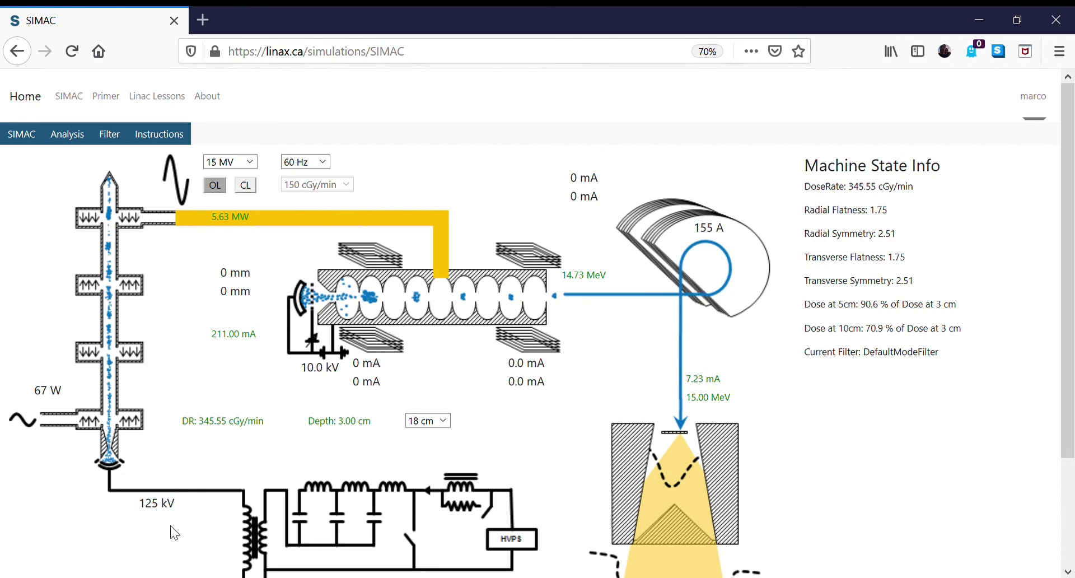
- Lower the klystron voltage from 125 kV to 118 kV, dropping the dose rate to 0.96 cGy/min
{"action": "mouse_move", "coordinate": [229, 235]}
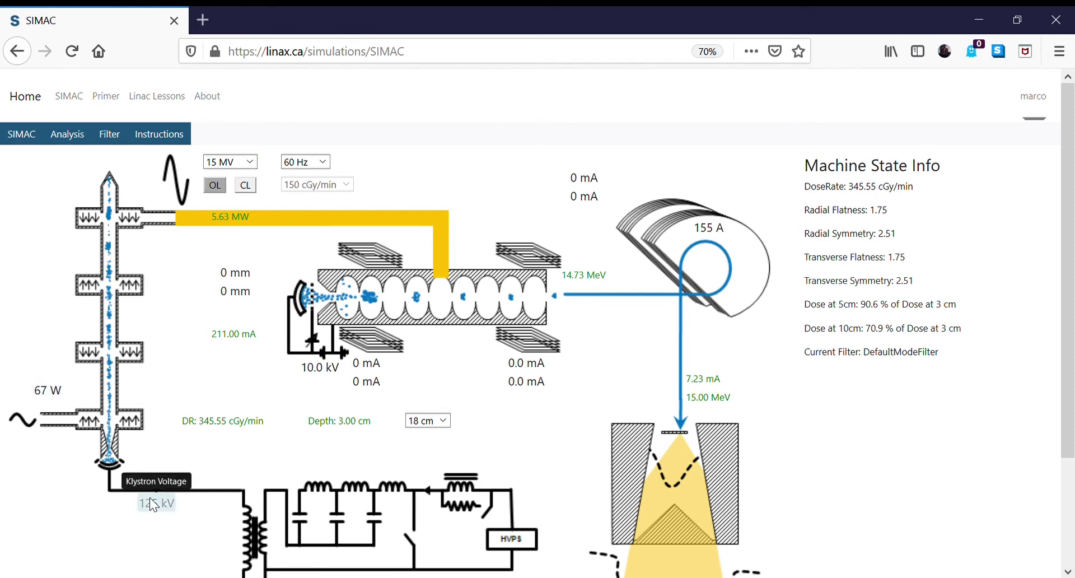
{"action": "mouse_move", "coordinate": [62, 392]}
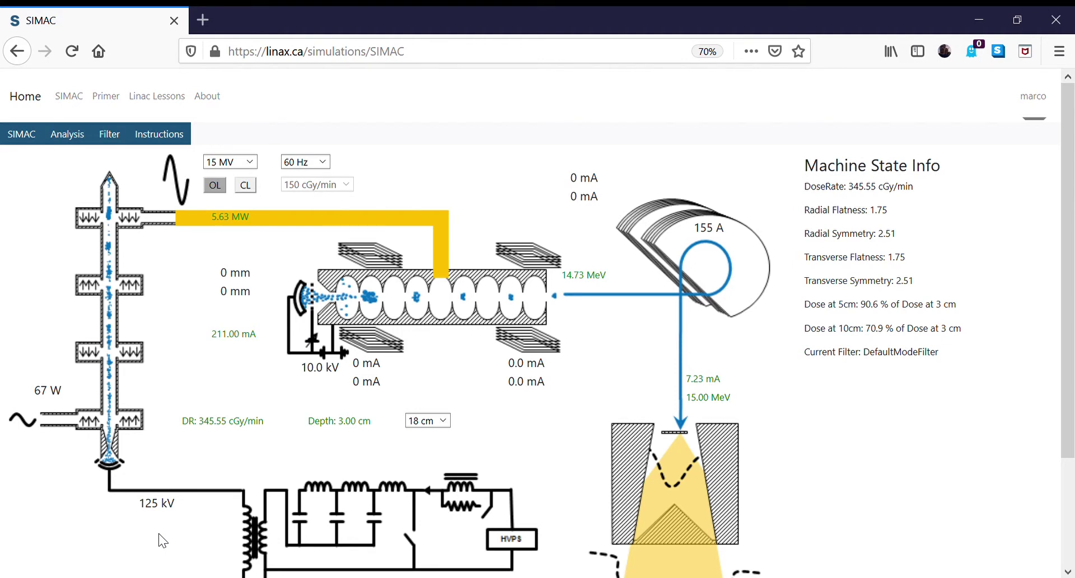
{"action": "left_click", "coordinate": [153, 503]}
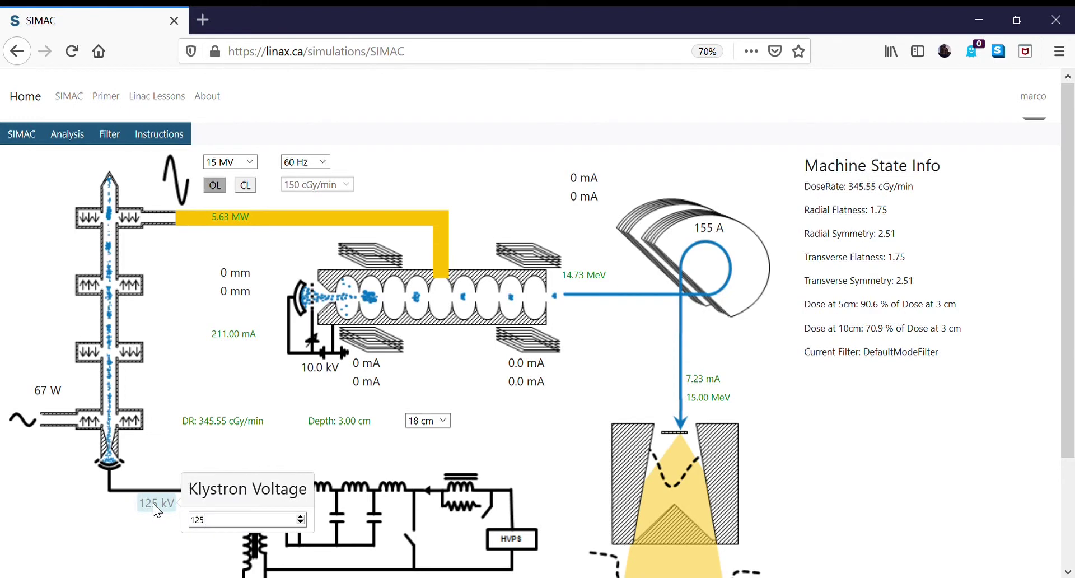
{"action": "key", "text": "Down"}
{"action": "key", "text": "Down"}
{"action": "key", "text": "Down"}
{"action": "key", "text": "Down"}
{"action": "key", "text": "Down"}
{"action": "key", "text": "Down"}
{"action": "key", "text": "Down"}
{"action": "key", "text": "Down"}
{"action": "key", "text": "Down"}
{"action": "key", "text": "BackSpace"}
{"action": "key", "text": "BackSpace"}
{"action": "key", "text": "Return"}
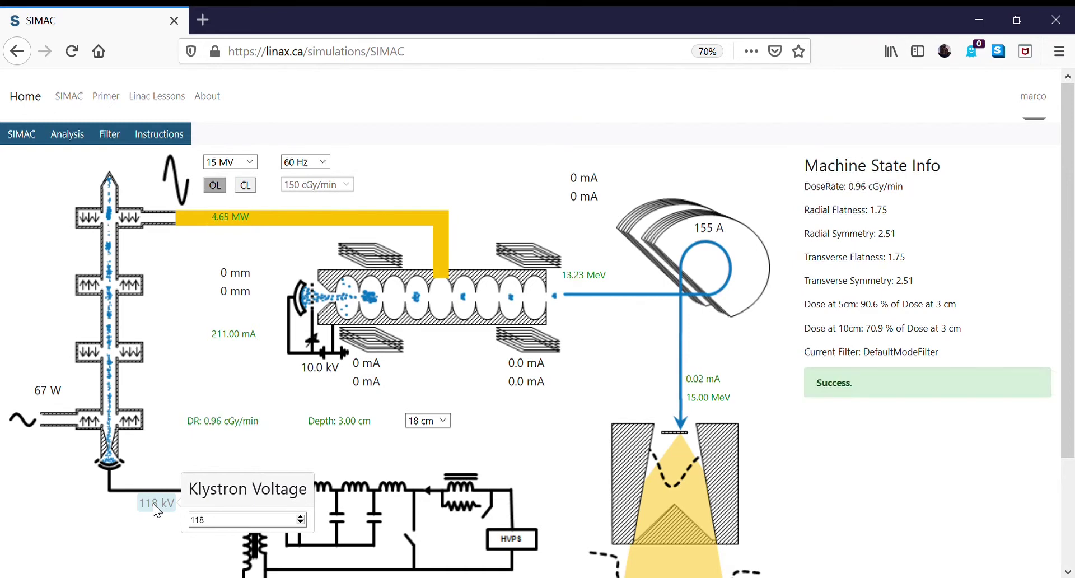
{"action": "left_click", "coordinate": [89, 532]}
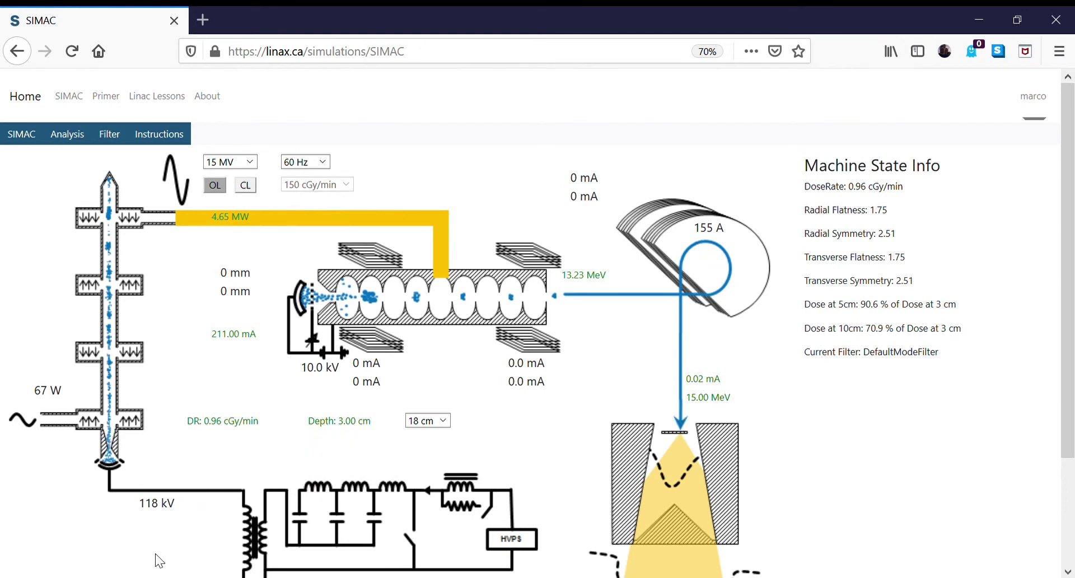
- Step the klystron voltage up from 118 kV through 121 kV to about 124 kV
{"action": "left_click", "coordinate": [154, 508]}
{"action": "type", "text": ".4"}
{"action": "key", "text": "BackSpace"}
{"action": "key", "text": "BackSpace"}
{"action": "key", "text": "BackSpace"}
{"action": "type", "text": "9.4"}
{"action": "key", "text": "Up"}
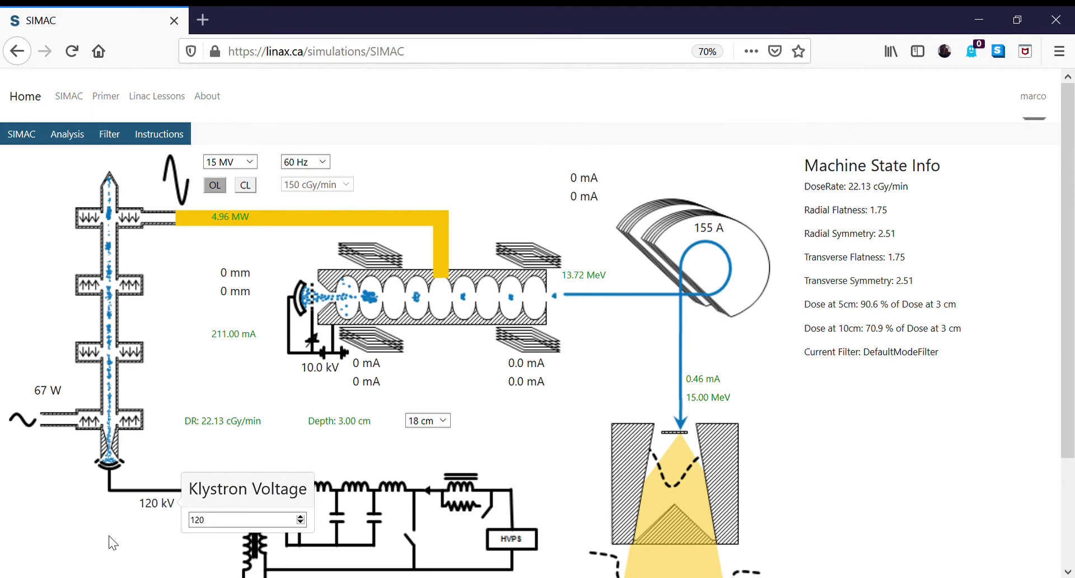
{"action": "key", "text": "Up"}
{"action": "key", "text": "Up"}
{"action": "key", "text": "Up"}
{"action": "key", "text": "Up"}
{"action": "key", "text": "Up"}
{"action": "key", "text": "Up"}
{"action": "key", "text": "Up"}
{"action": "key", "text": "Up"}
{"action": "key", "text": "Up"}
{"action": "key", "text": "Up"}
{"action": "key", "text": "Return"}
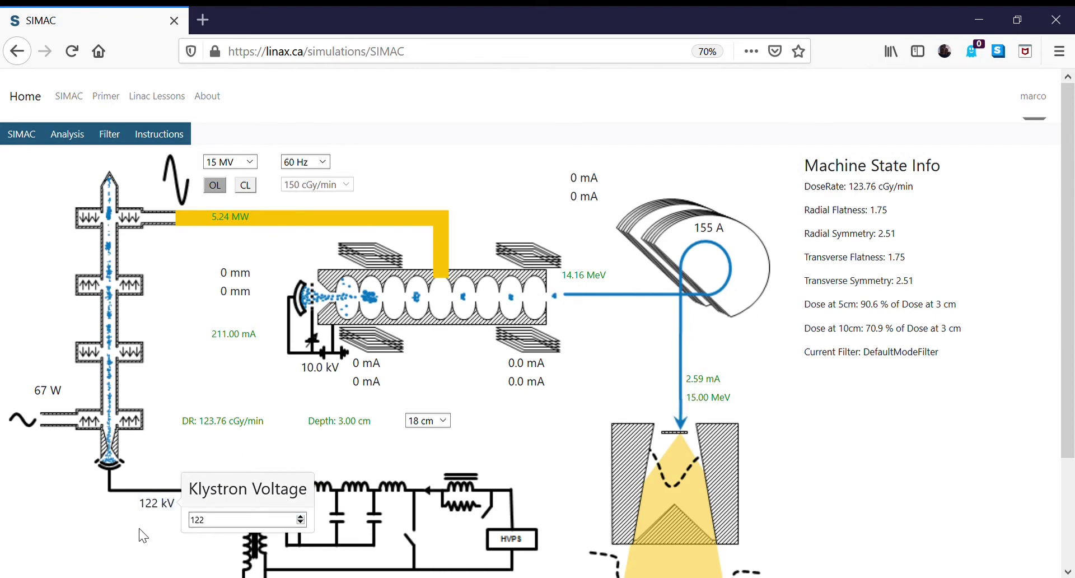
{"action": "key", "text": "Up"}
{"action": "key", "text": "Up"}
{"action": "key", "text": "Up"}
{"action": "key", "text": "Up"}
{"action": "key", "text": "Up"}
{"action": "key", "text": "Up"}
{"action": "key", "text": "Up"}
{"action": "key", "text": "Up"}
{"action": "key", "text": "Up"}
{"action": "key", "text": "Up"}
{"action": "key", "text": "Up"}
{"action": "key", "text": "Up"}
{"action": "key", "text": "Up"}
- Apply 124 kV, then step the klystron voltage up through 127 kV to 128 kV
{"action": "key", "text": "Down"}
{"action": "key", "text": "Down"}
{"action": "key", "text": "Return"}
{"action": "key", "text": "Up"}
{"action": "key", "text": "Up"}
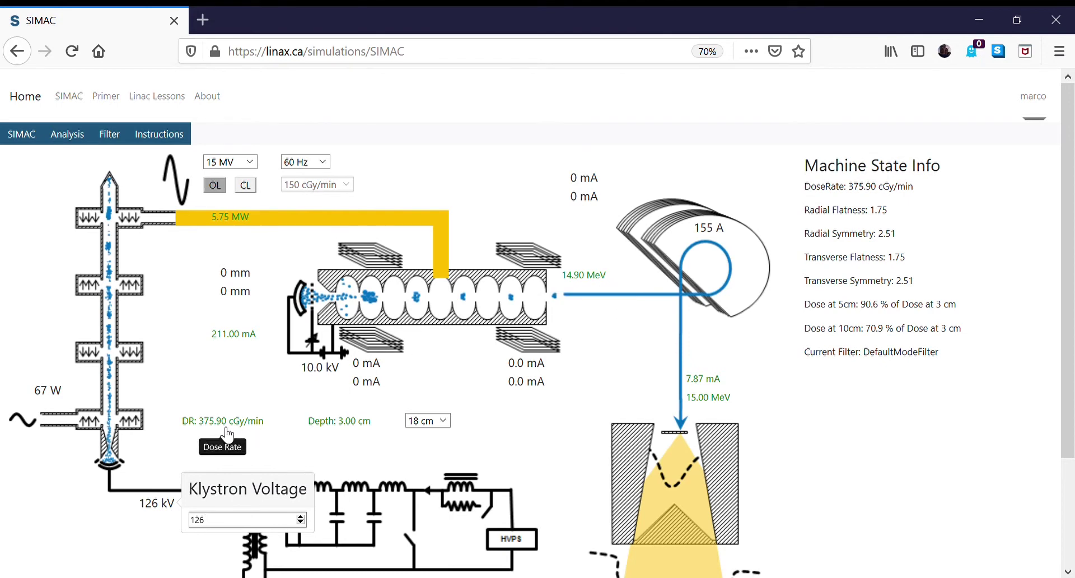
{"action": "key", "text": "Up"}
{"action": "key", "text": "Up"}
{"action": "key", "text": "Up"}
{"action": "key", "text": "Up"}
{"action": "key", "text": "Up"}
{"action": "key", "text": "Up"}
{"action": "key", "text": "Up"}
{"action": "key", "text": "Up"}
{"action": "key", "text": "Up"}
{"action": "key", "text": "Up"}
{"action": "key", "text": "Up"}
{"action": "key", "text": "Up"}
{"action": "key", "text": "Down"}
{"action": "key", "text": "Down"}
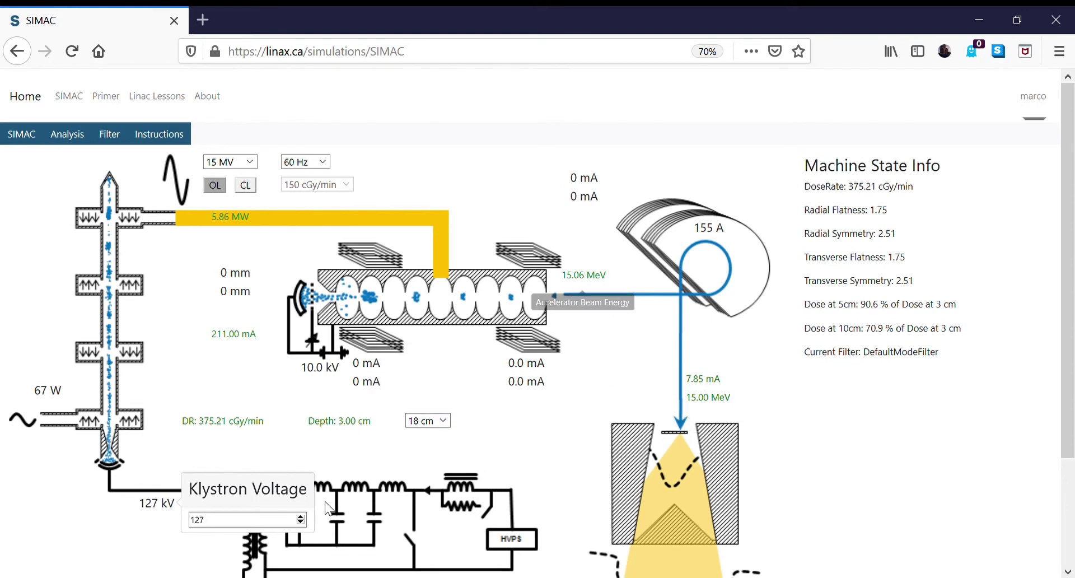
{"action": "key", "text": "Up"}
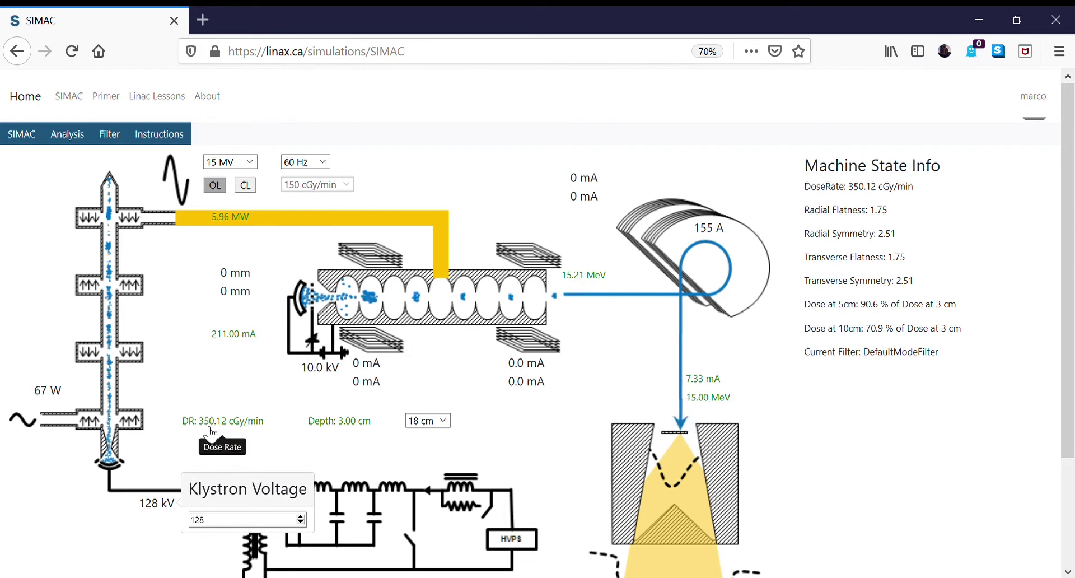
- Step the klystron voltage up through 129–131 kV to 132 kV, then bring it back down
{"action": "key", "text": "Up"}
{"action": "key", "text": "Up"}
{"action": "key", "text": "Up"}
{"action": "key", "text": "Up"}
{"action": "key", "text": "Up"}
{"action": "key", "text": "Up"}
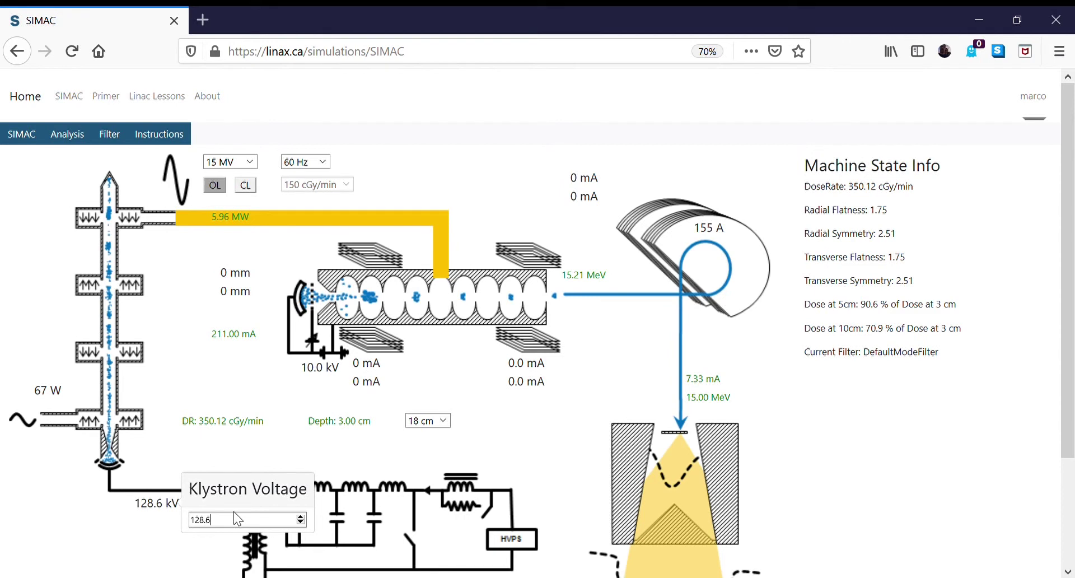
{"action": "key", "text": "Down"}
{"action": "key", "text": "Up"}
{"action": "key", "text": "Up"}
{"action": "key", "text": "Up"}
{"action": "key", "text": "Up"}
{"action": "key", "text": "Up"}
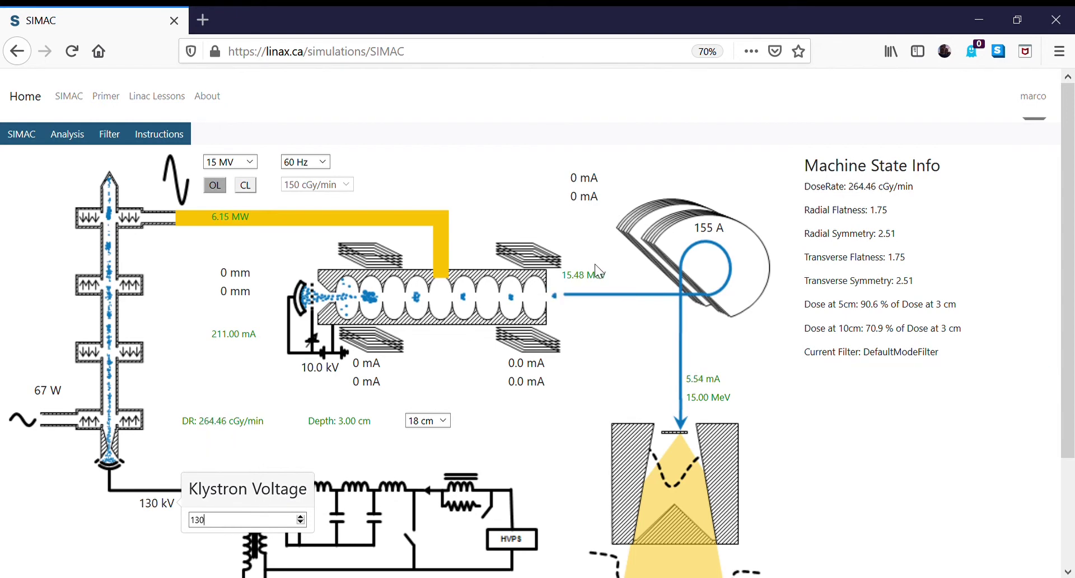
{"action": "key", "text": "Up"}
{"action": "key", "text": "Up"}
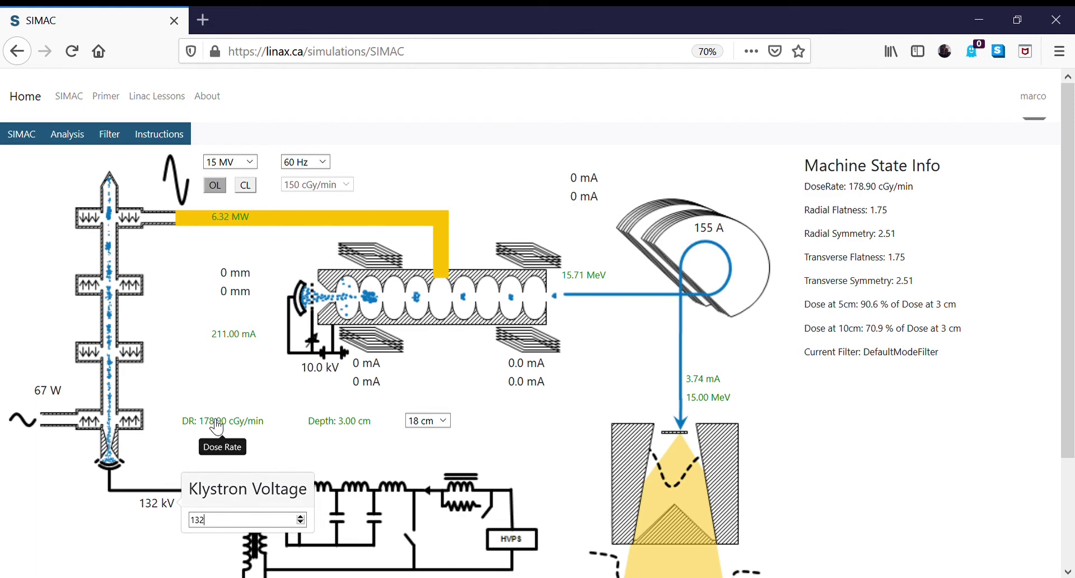
{"action": "key", "text": "Down"}
{"action": "key", "text": "Down"}
{"action": "key", "text": "Down"}
{"action": "key", "text": "Down"}
{"action": "key", "text": "Down"}
{"action": "key", "text": "Down"}
{"action": "key", "text": "Down"}
{"action": "key", "text": "Down"}
{"action": "key", "text": "Down"}
{"action": "key", "text": "Down"}
{"action": "key", "text": "Down"}
{"action": "key", "text": "Down"}
{"action": "key", "text": "Down"}
{"action": "key", "text": "Down"}
{"action": "key", "text": "Down"}
{"action": "key", "text": "Down"}
{"action": "key", "text": "Down"}
{"action": "key", "text": "Down"}
{"action": "key", "text": "Down"}
{"action": "key", "text": "Down"}
{"action": "key", "text": "Down"}
{"action": "key", "text": "Down"}
{"action": "key", "text": "Down"}
{"action": "key", "text": "Down"}
{"action": "key", "text": "Down"}
{"action": "key", "text": "Down"}
{"action": "key", "text": "Down"}
{"action": "key", "text": "Down"}
{"action": "key", "text": "Down"}
{"action": "key", "text": "Down"}
{"action": "key", "text": "Down"}
{"action": "key", "text": "Down"}
{"action": "key", "text": "Down"}
{"action": "key", "text": "Down"}
{"action": "key", "text": "Down"}
{"action": "key", "text": "Down"}
{"action": "key", "text": "Down"}
{"action": "key", "text": "Down"}
{"action": "key", "text": "Down"}
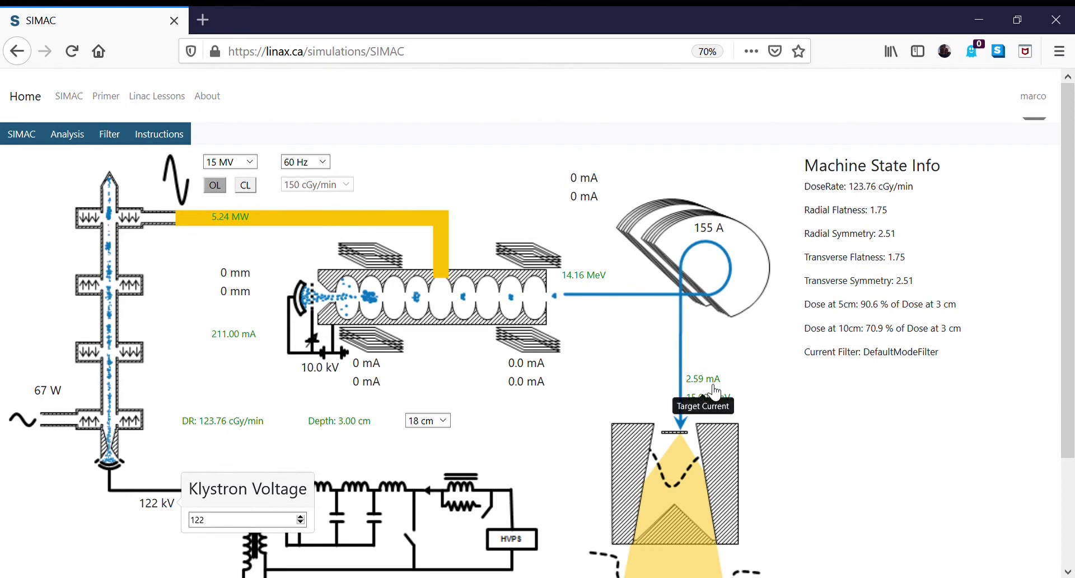
- Change the bending magnet current from 155 A to 150 A and apply it
{"action": "left_click", "coordinate": [706, 224]}
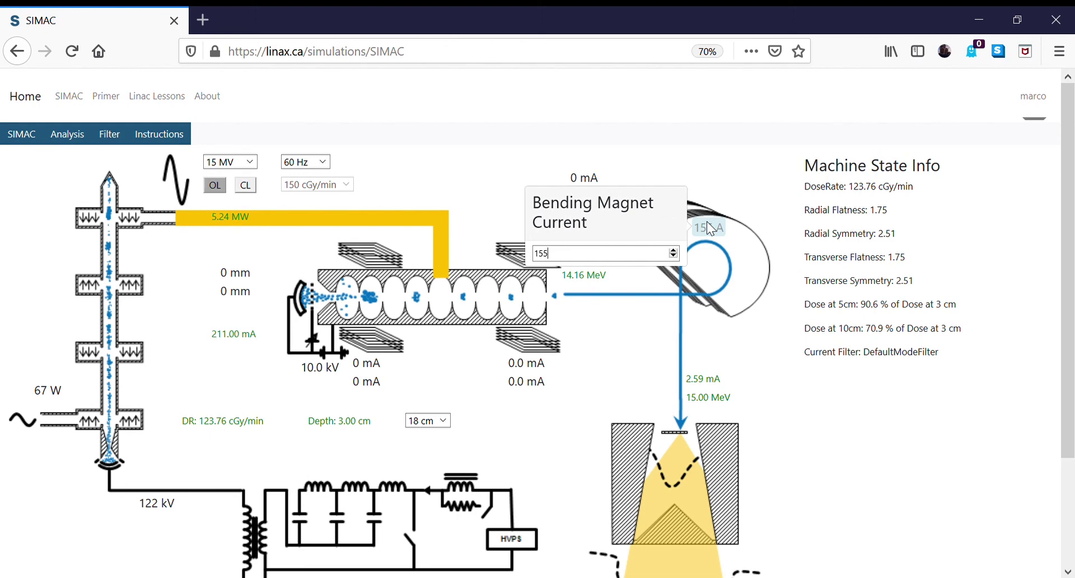
{"action": "key", "text": "BackSpace"}
{"action": "type", "text": "1"}
{"action": "key", "text": "BackSpace"}
{"action": "type", "text": "0"}
{"action": "key", "text": "Return"}
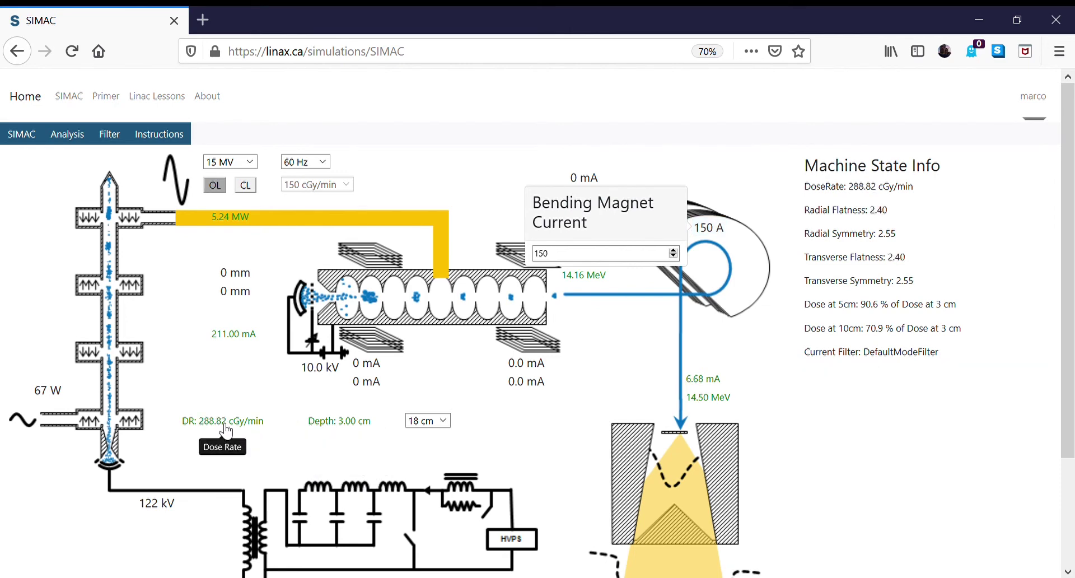
{"action": "left_click", "coordinate": [841, 436]}
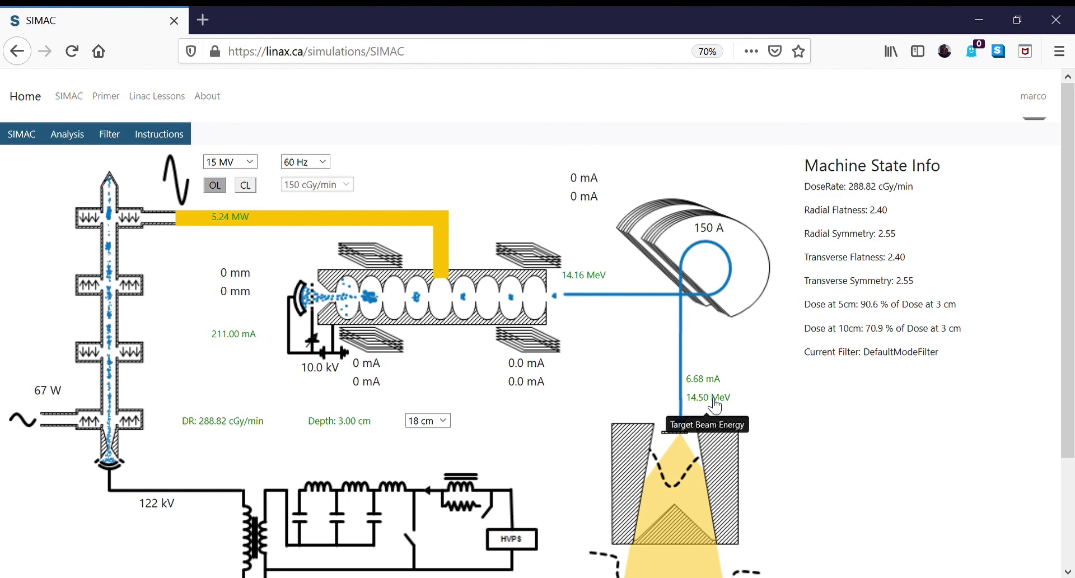
- Lower the bending magnet current from 150 A to 145 A
{"action": "left_click", "coordinate": [715, 228]}
{"action": "key", "text": "Down"}
{"action": "key", "text": "Down"}
{"action": "key", "text": "Down"}
{"action": "key", "text": "Down"}
{"action": "key", "text": "Down"}
{"action": "key", "text": "Down"}
{"action": "key", "text": "Down"}
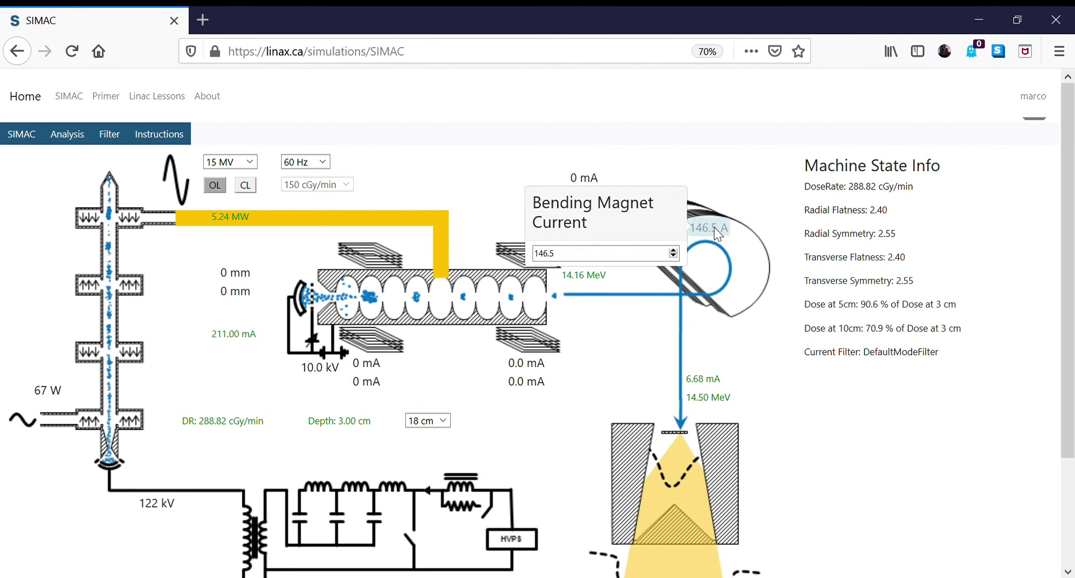
{"action": "key", "text": "Down"}
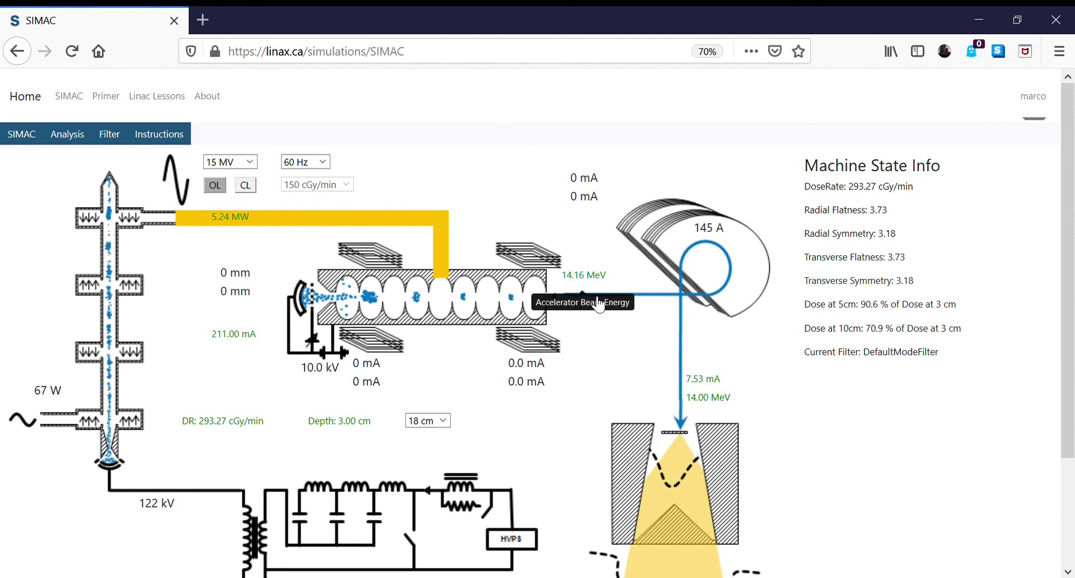
- Change the bending magnet current value from 145 A to 140 A
{"action": "left_click", "coordinate": [716, 226]}
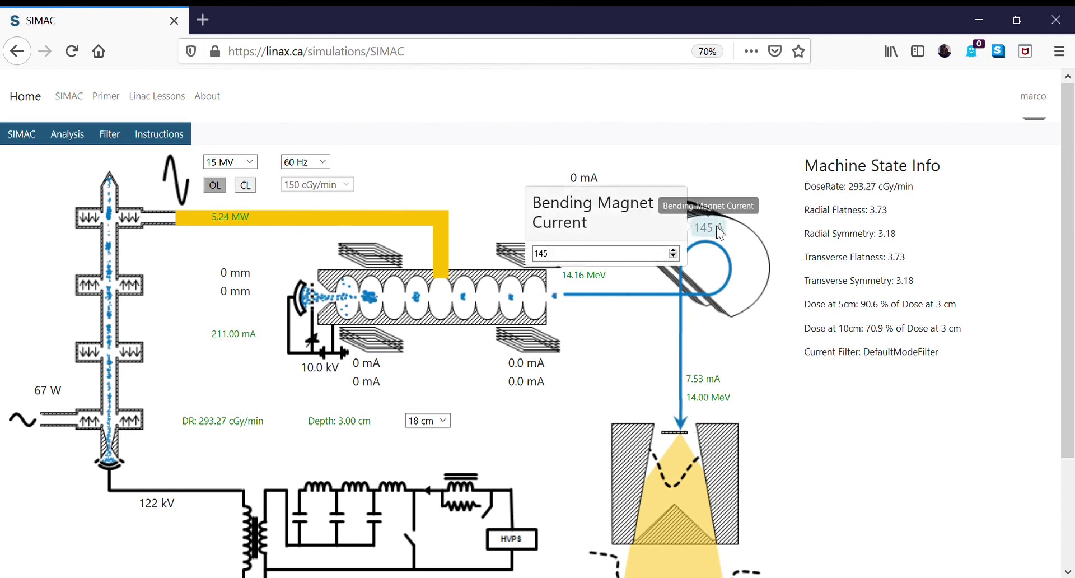
{"action": "key", "text": "BackSpace"}
{"action": "key", "text": "BackSpace"}
{"action": "type", "text": "40.5"}
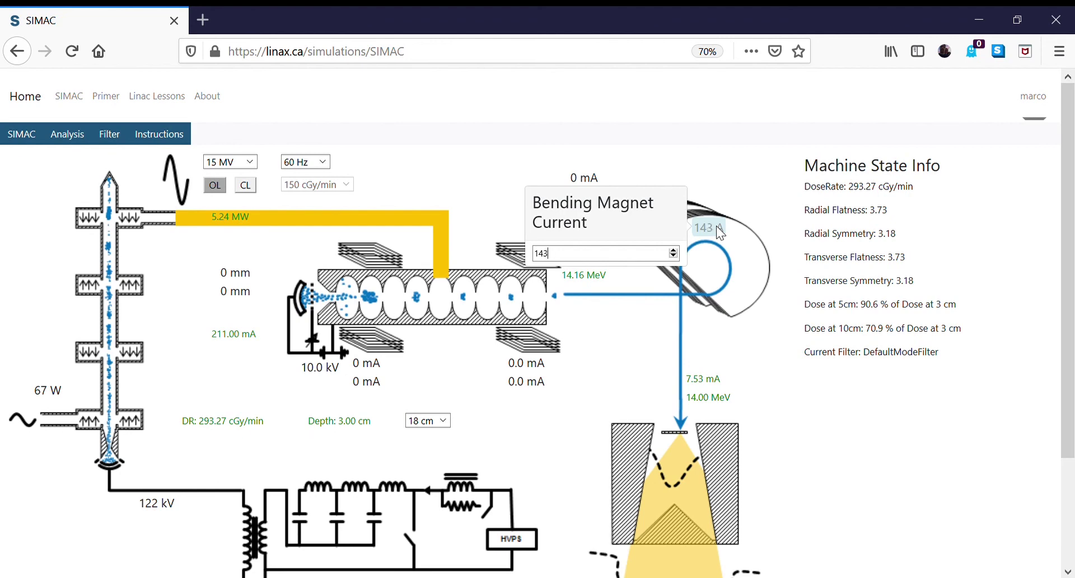
{"action": "key", "text": "BackSpace"}
{"action": "key", "text": "BackSpace"}
- Apply the 140 A bending magnet current and close its editor, leaving flatness 5.09
{"action": "left_click", "coordinate": [836, 426]}
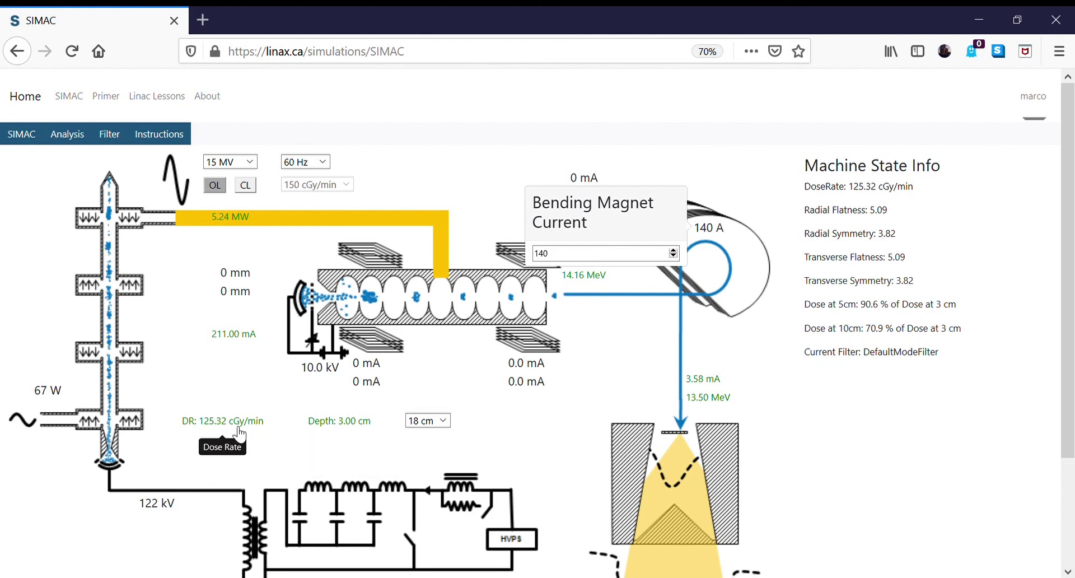
{"action": "left_click", "coordinate": [944, 468]}
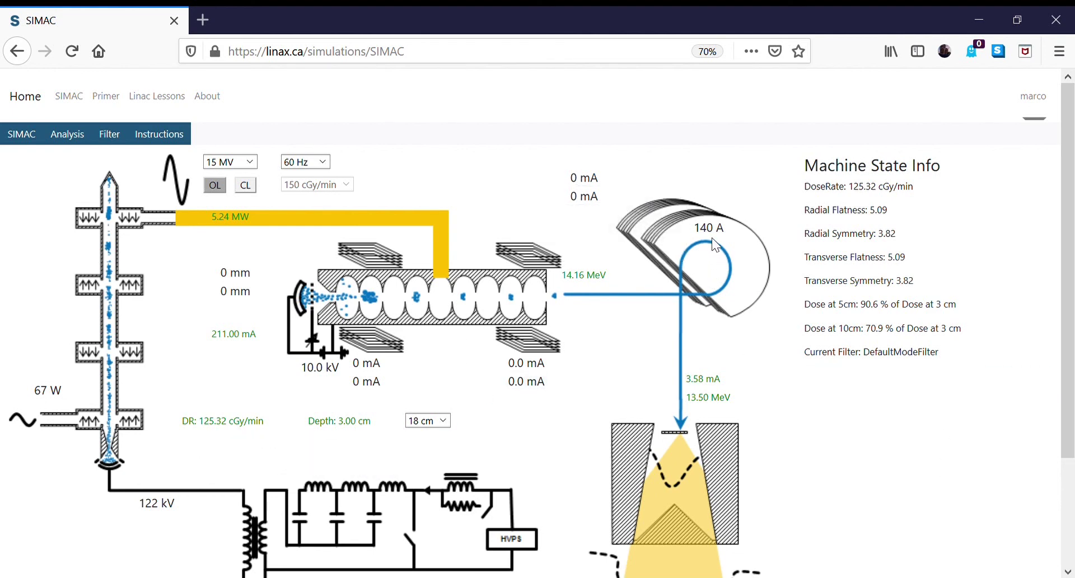